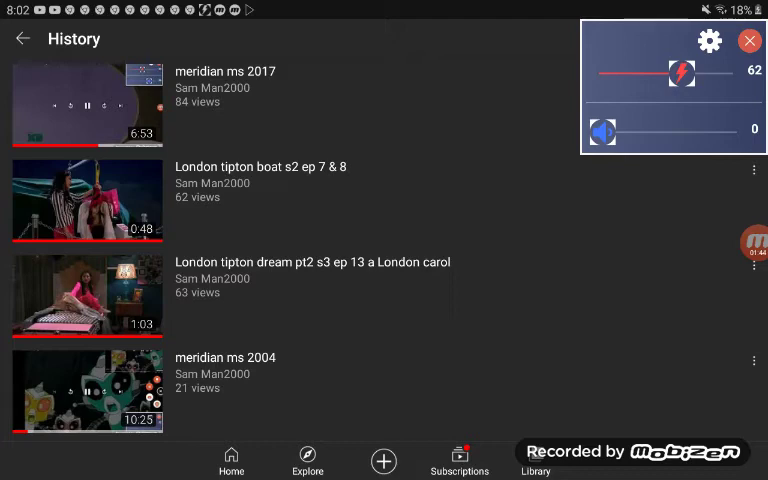
{"action": "scroll", "coordinate": [384, 250], "scroll_direction": "up", "scroll_amount": 5}
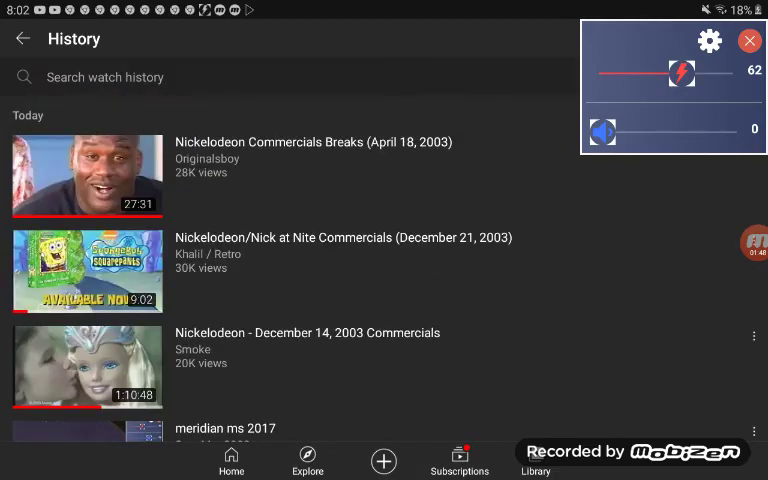
{"action": "scroll", "coordinate": [384, 250], "scroll_direction": "down", "scroll_amount": 10}
{"action": "scroll", "coordinate": [384, 250], "scroll_direction": "down", "scroll_amount": 5}
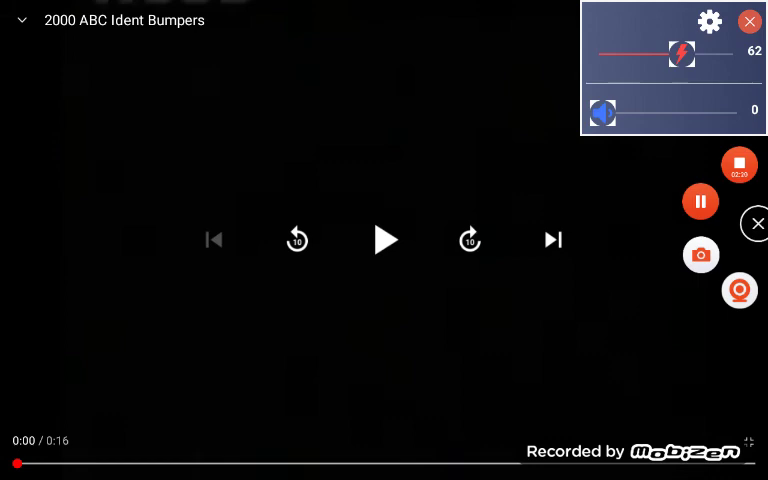
Start playback of the 2000 ABC Ident Bumpers video from the player's centre play button.
{"action": "left_click", "coordinate": [385, 240]}
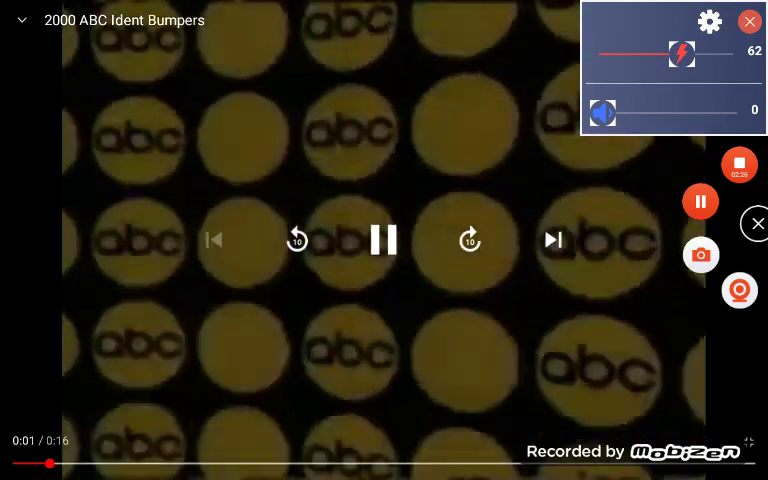